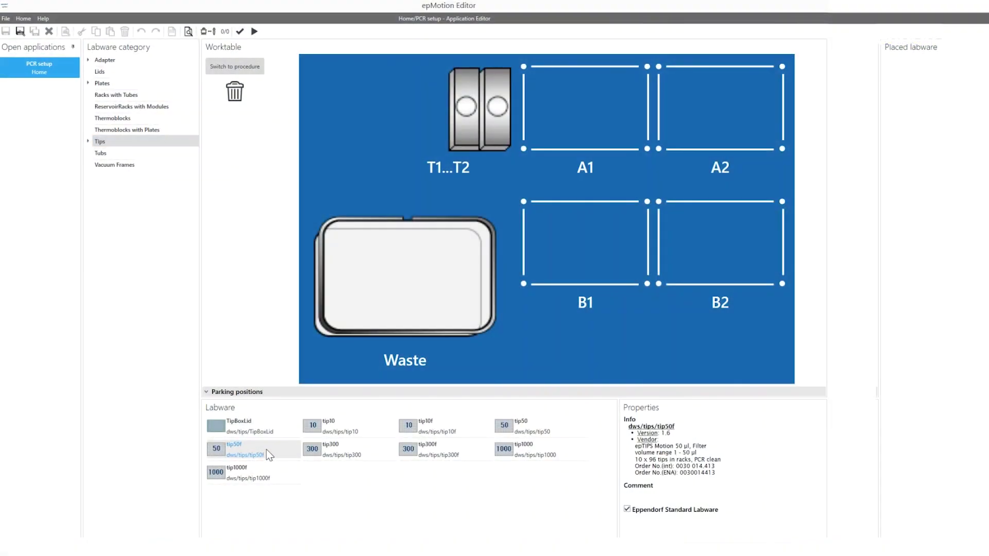
- Place the tip50f filter tip rack on A2 and the NGS_EP_TT_PCR_150 PCR 96 plate on B1
left_click_drag(268, 452, 707, 130)
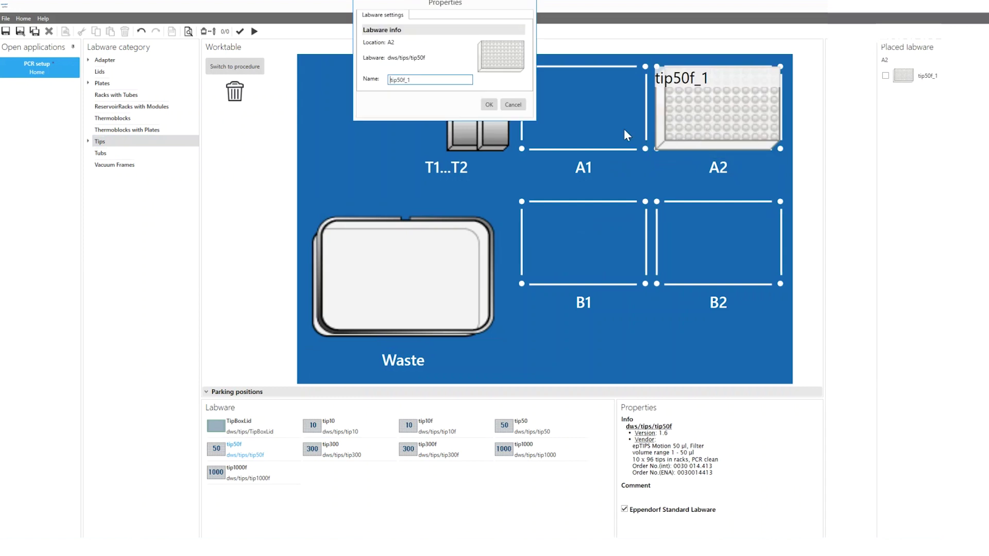
left_click(489, 104)
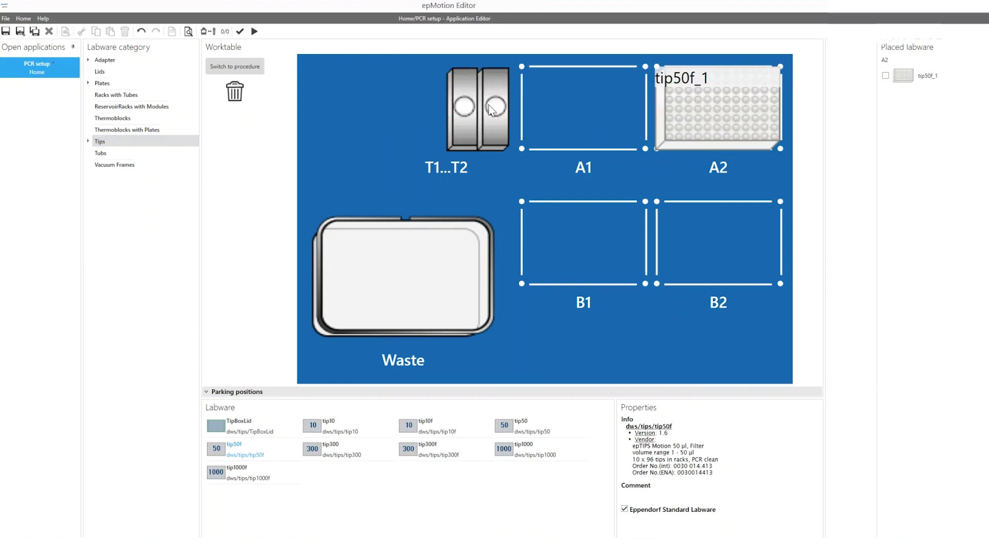
left_click(88, 83)
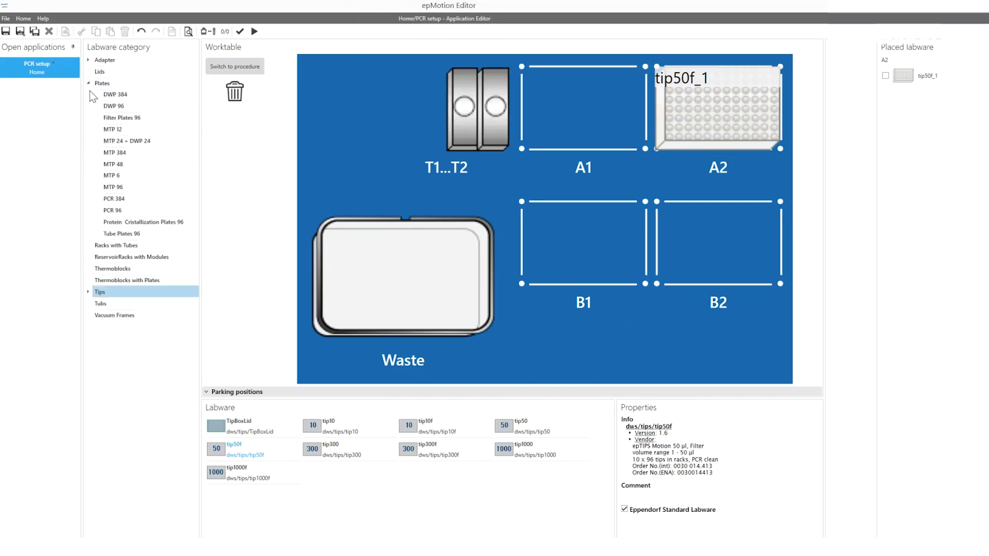
left_click(121, 208)
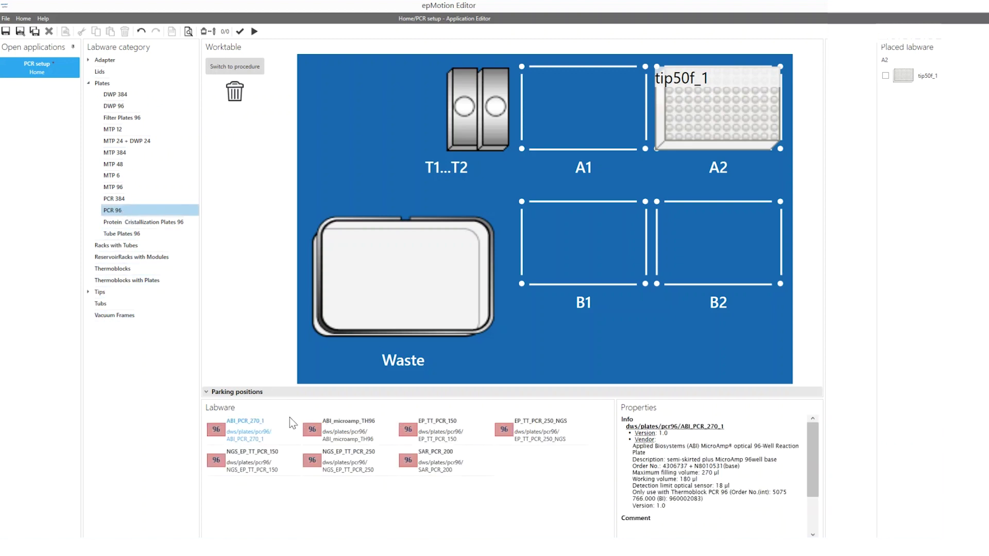
left_click_drag(289, 459, 573, 259)
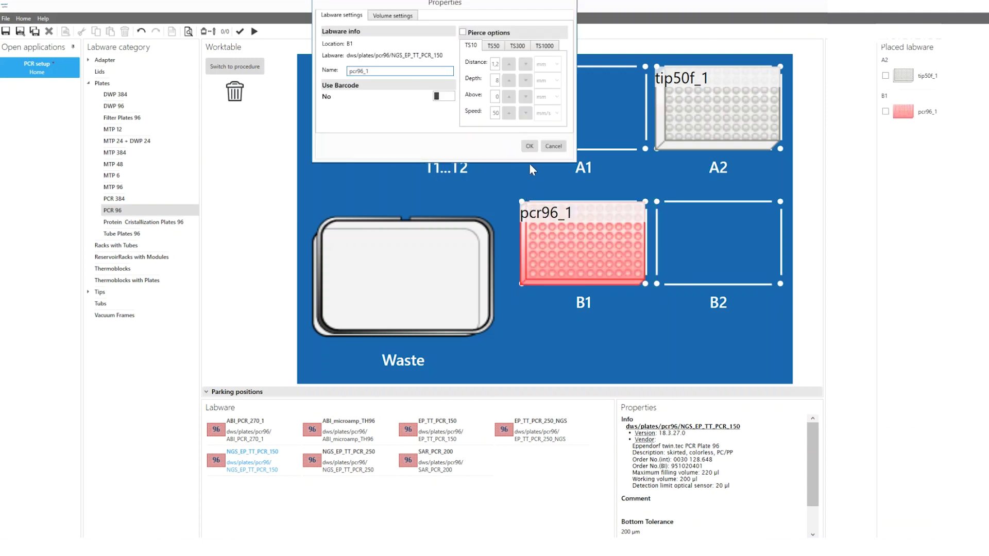
left_click(530, 146)
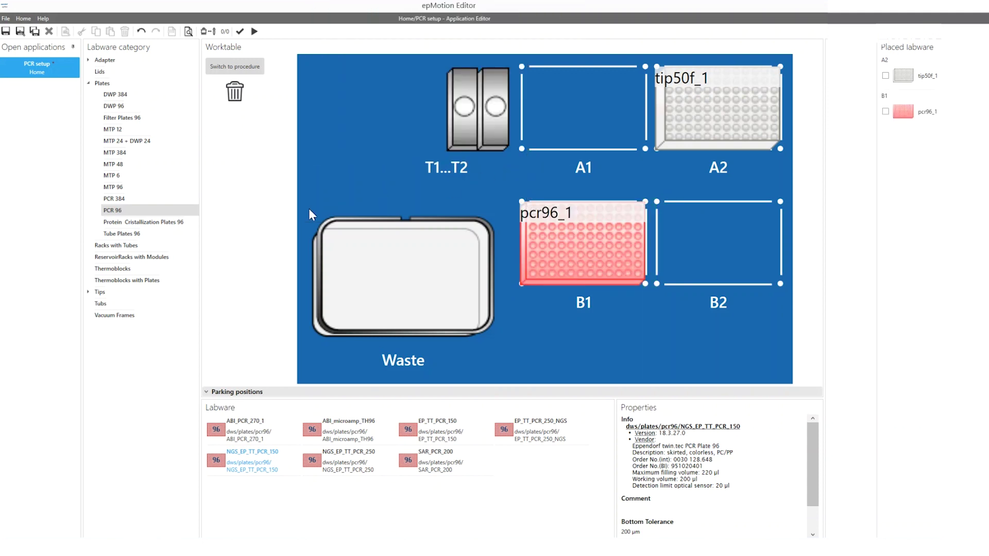
- Place the PCRModul reservoir rack on B2
left_click(156, 256)
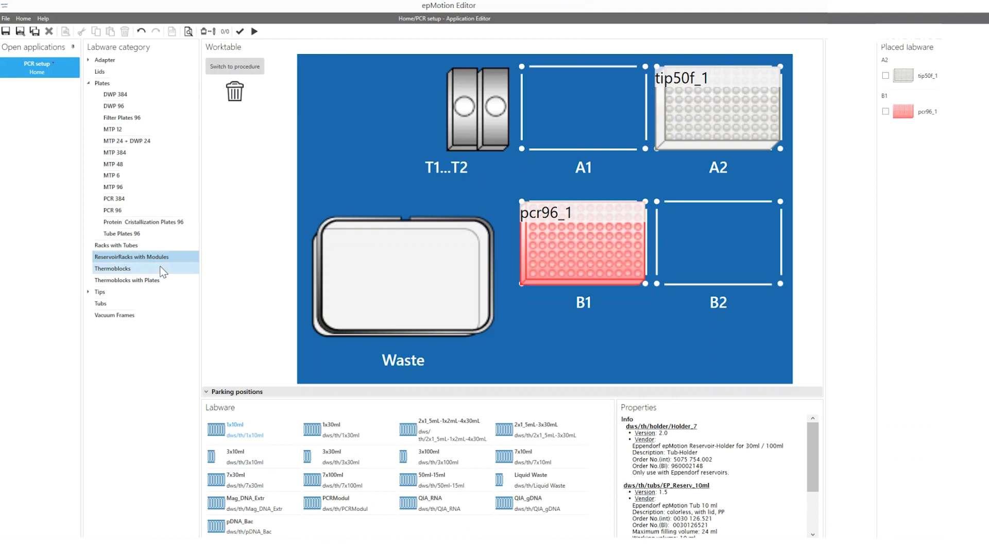
left_click_drag(335, 502, 690, 266)
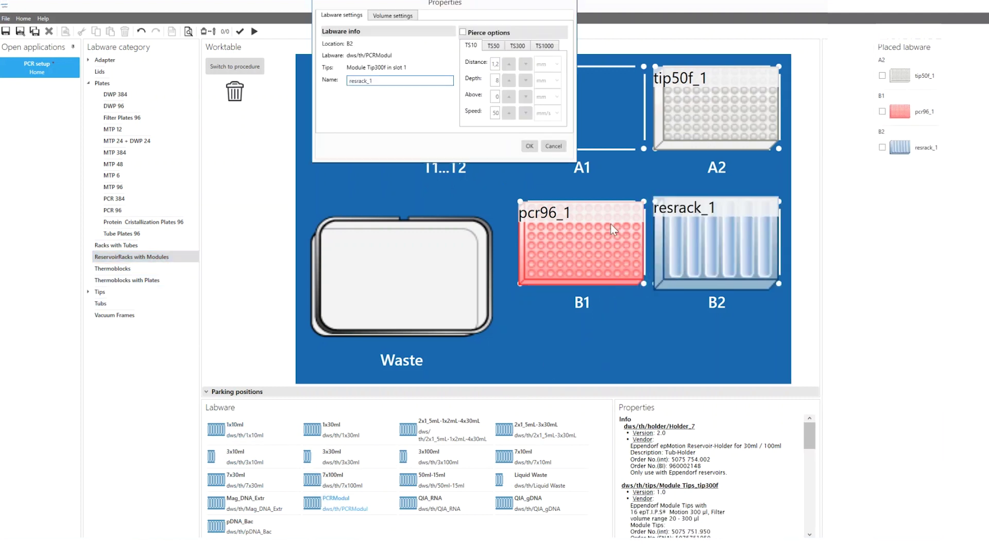
left_click(533, 149)
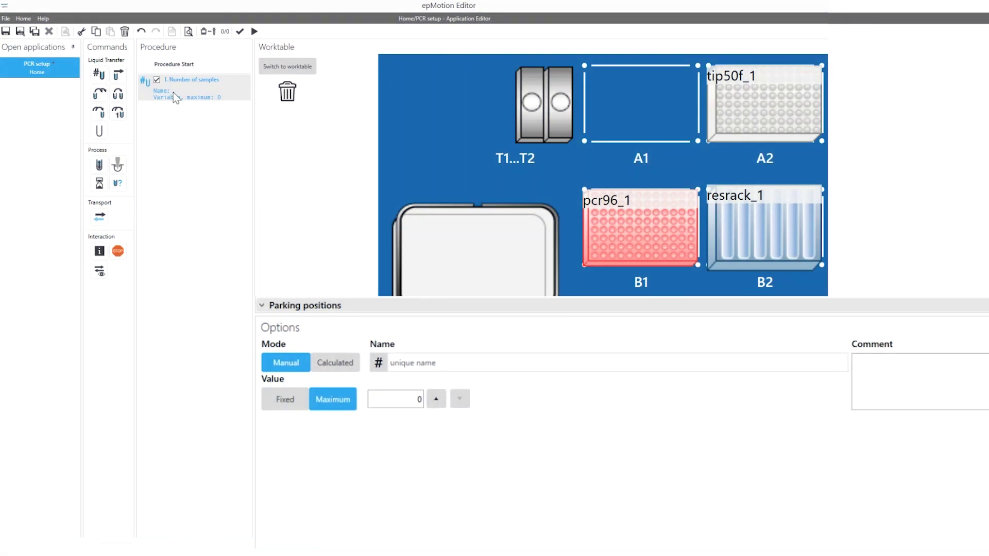
- Insert a maximum-96 samples step, a 'Distribute MasterMix' comment, then a Reagent transfer step
left_click_drag(173, 92, 173, 92)
double_click(413, 401)
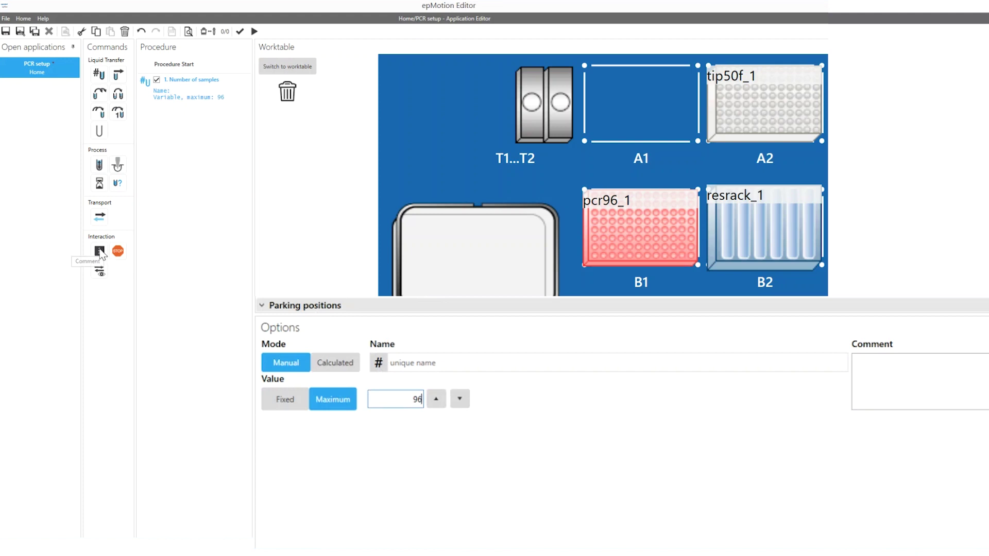
left_click_drag(100, 252, 194, 177)
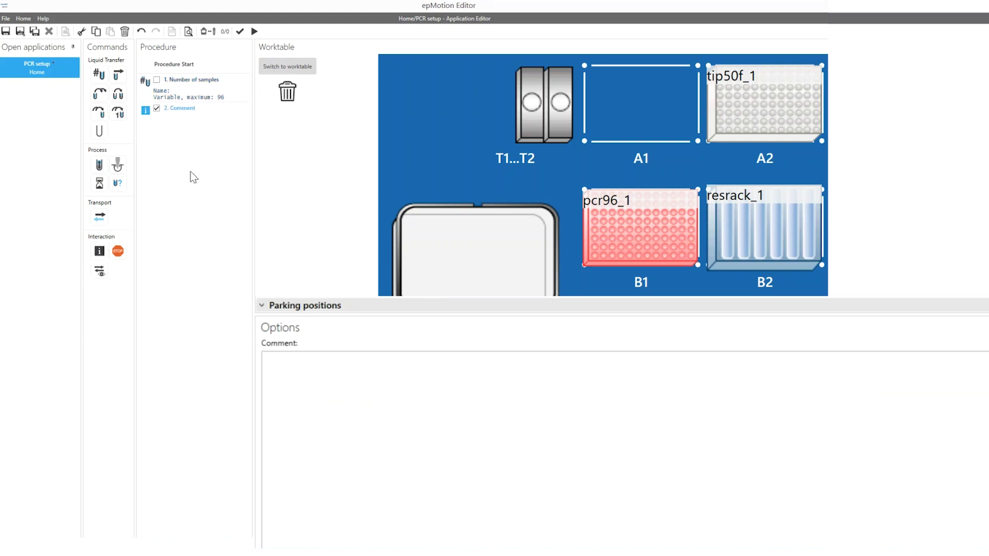
left_click(324, 380)
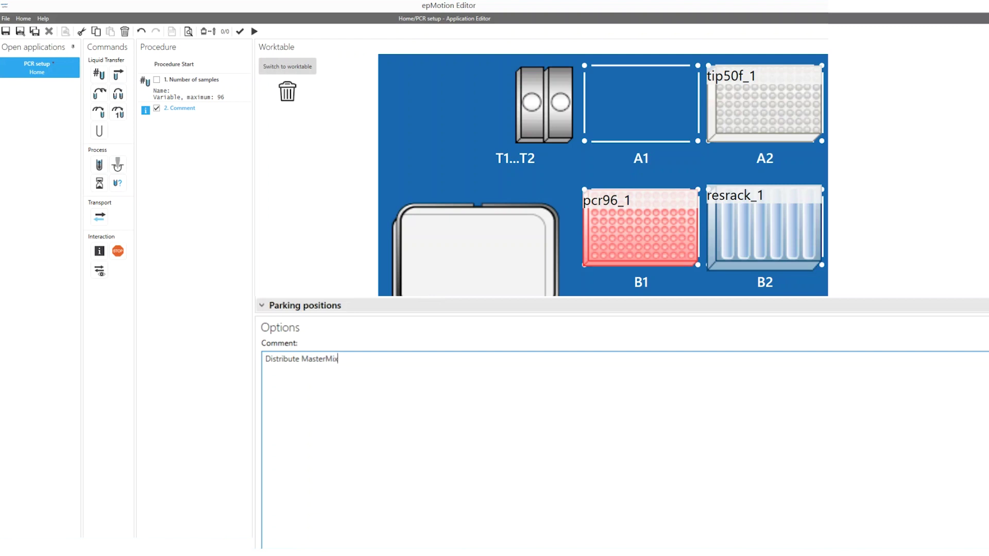
left_click(103, 98)
left_click_drag(101, 96, 175, 151)
- Pipette 20 µl with filter tips from resrack_1 into all 96 wells of pcr96_1
left_click(459, 359)
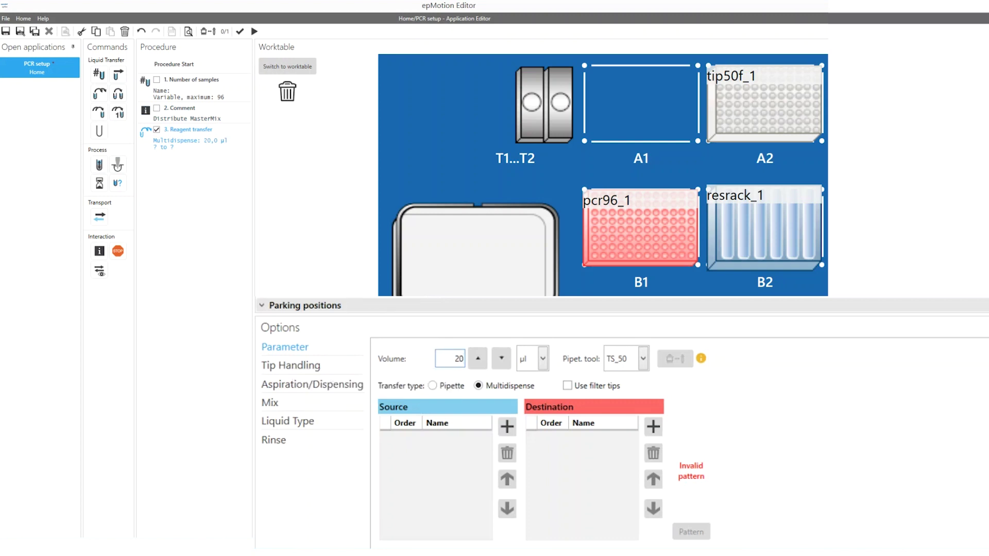
left_click(453, 386)
left_click(510, 428)
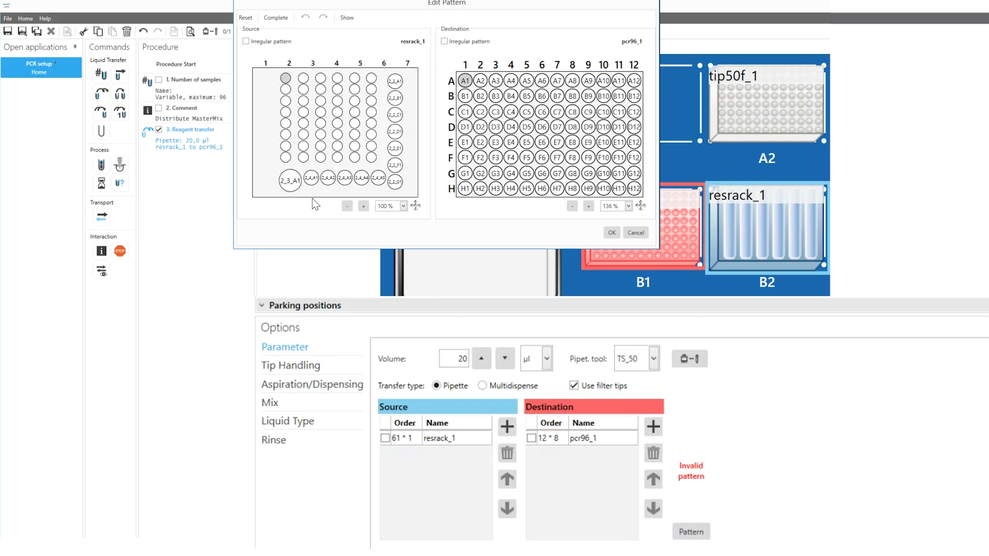
left_click(311, 177)
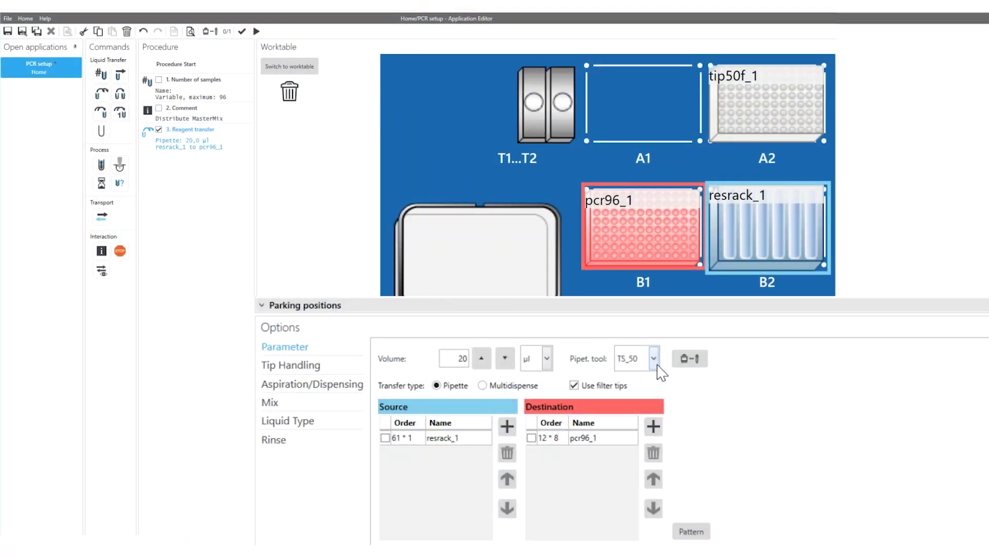
- Choose the TS_300 pipetting tool and switch the reagent transfer to Multidispense
left_click(653, 360)
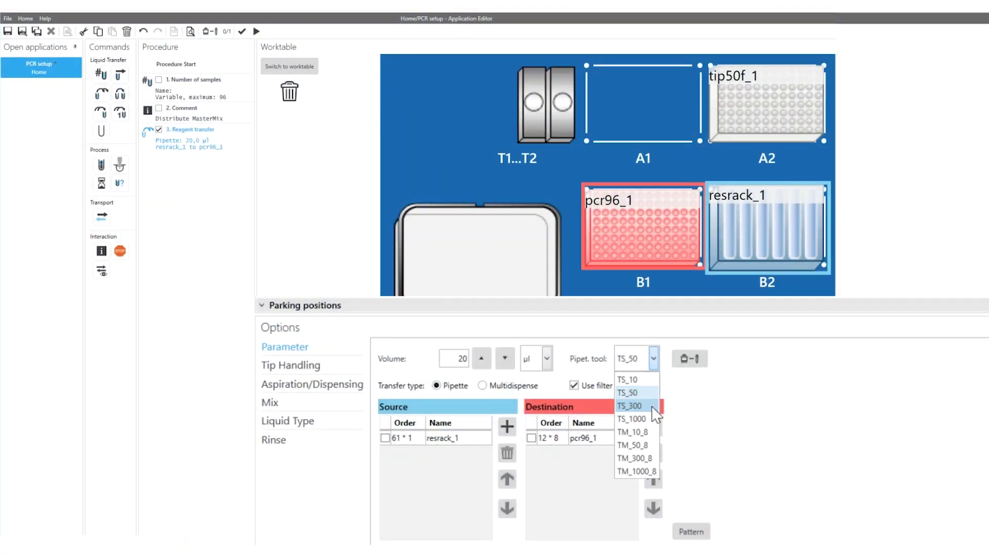
left_click(632, 406)
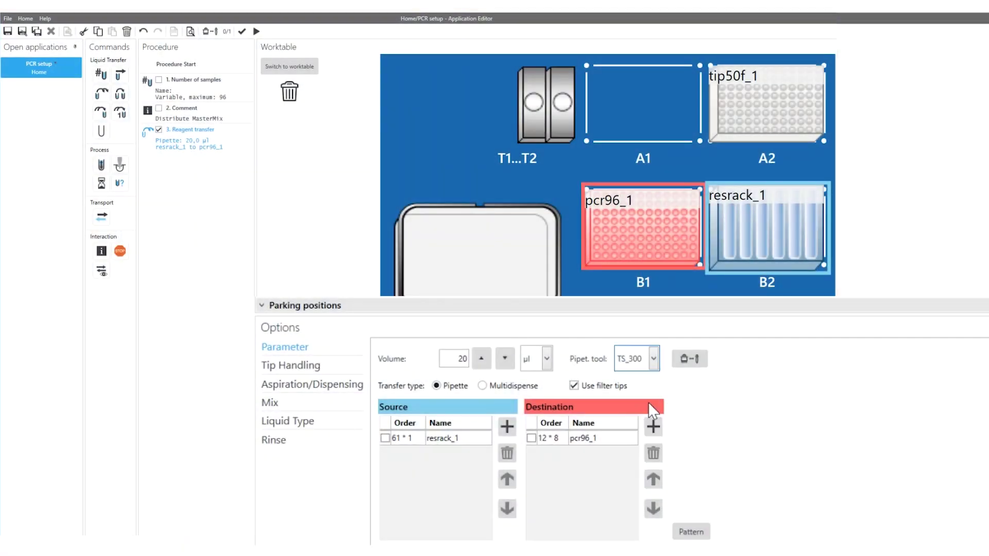
left_click(513, 391)
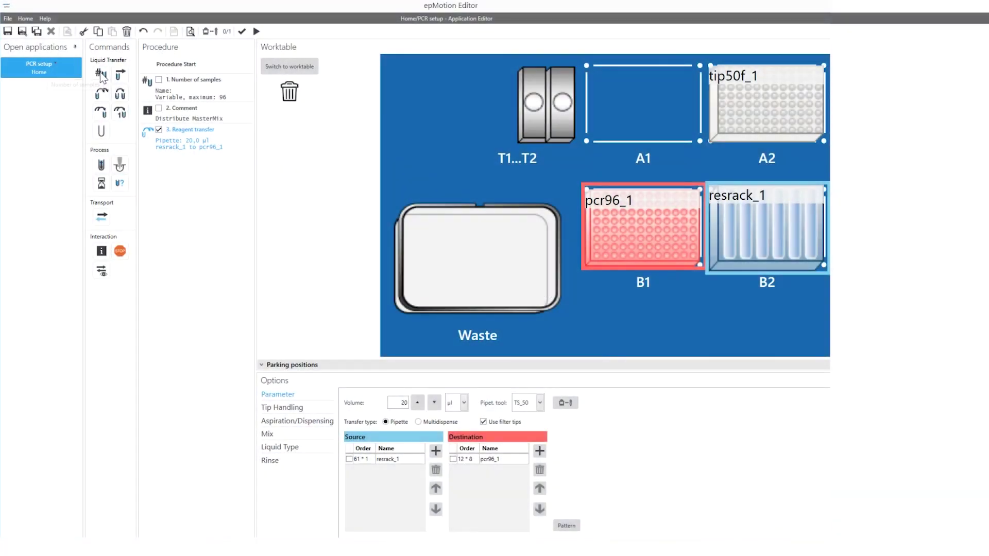
- Add a Number of samples step with maximum 24, followed by a 'Samples in triplicates' comment
left_click_drag(101, 77, 181, 180)
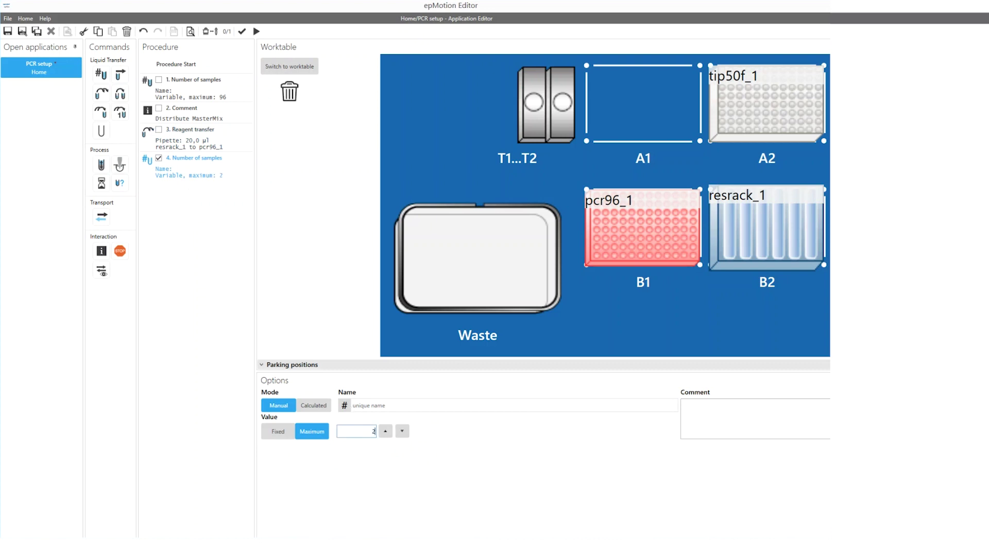
type("4")
left_click_drag(102, 252, 185, 226)
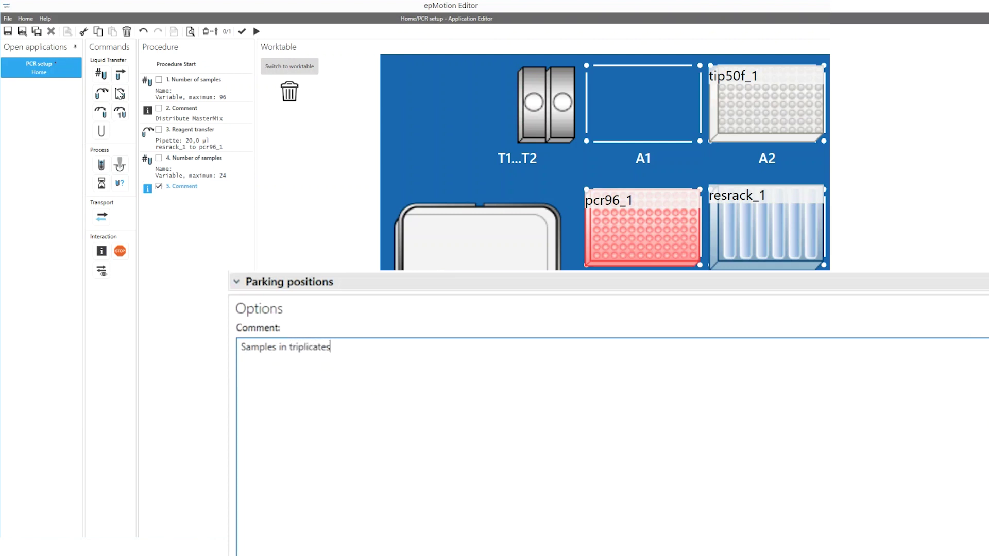
- Add a 5 µl Sample transfer with resrack_1 as source and pcr96_1 as destination
left_click_drag(123, 78, 189, 222)
left_click(474, 350)
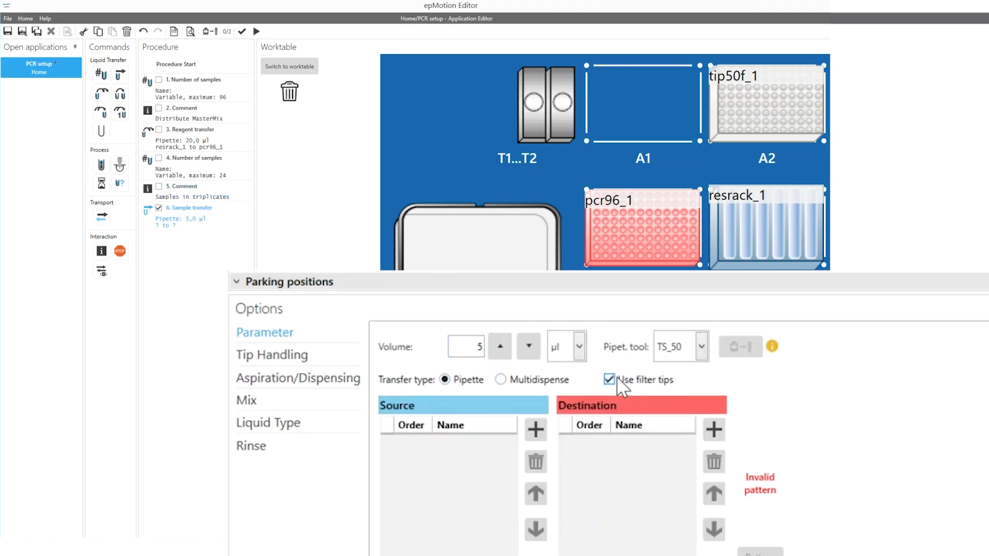
left_click(533, 438)
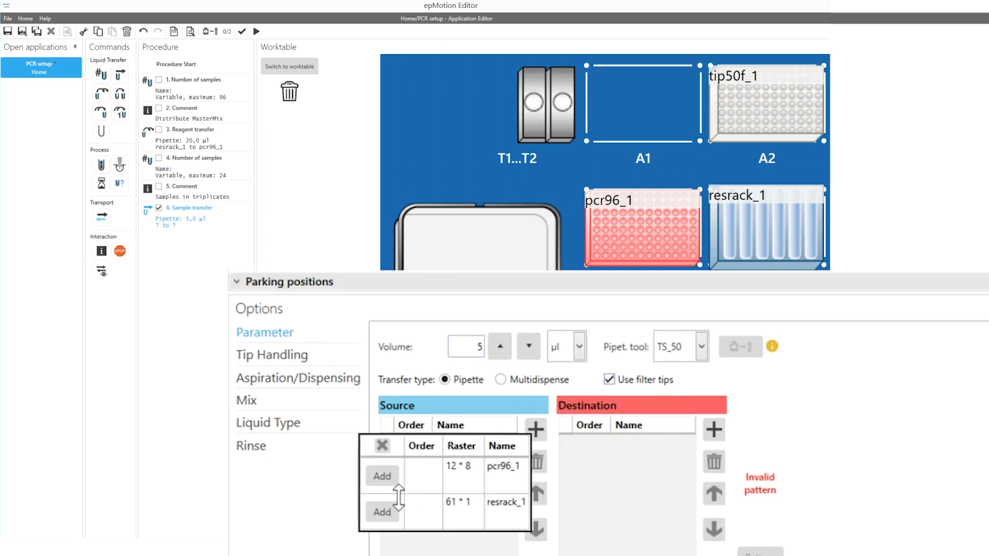
left_click(382, 511)
left_click(656, 495)
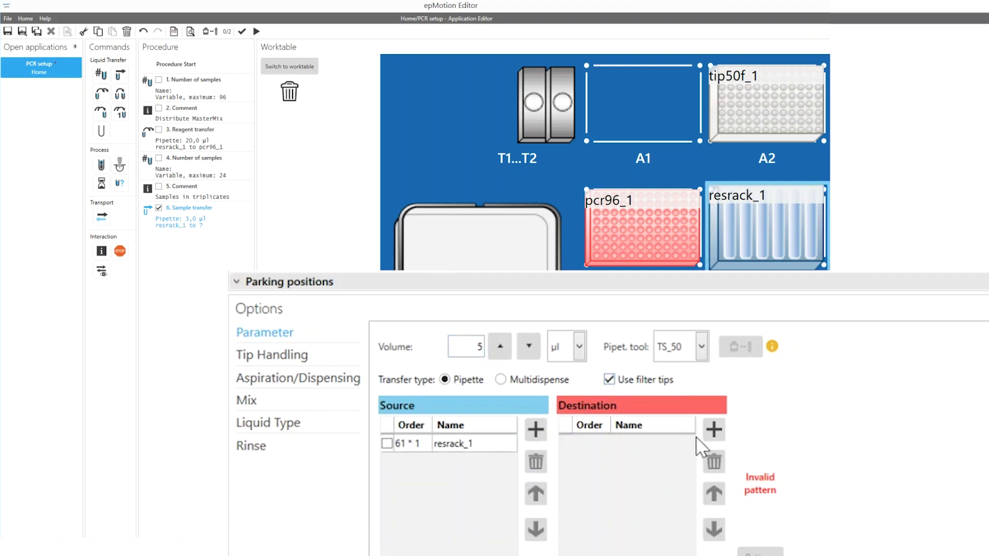
left_click(713, 430)
left_click(565, 468)
left_click(629, 536)
left_click(760, 550)
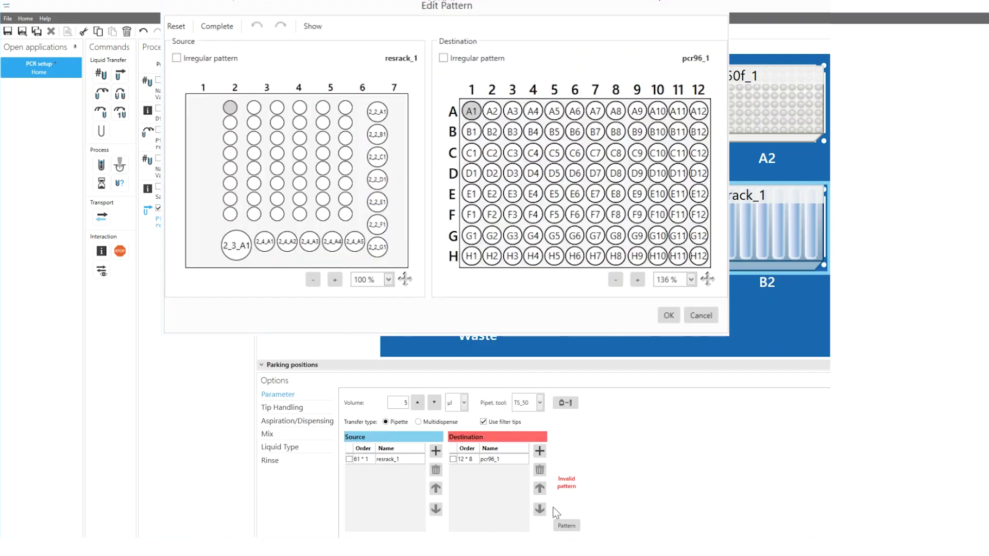
- Map the first three sample tubes to triplicate wells A1–A3, B1–B3 and C1–C3
left_click(230, 108)
left_click(471, 111)
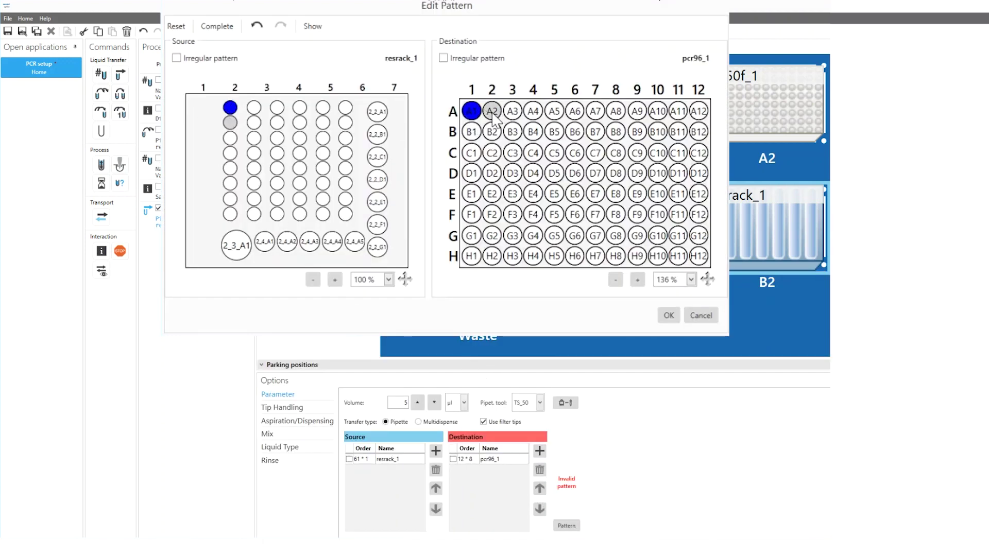
left_click_drag(493, 116, 512, 112)
left_click(230, 122)
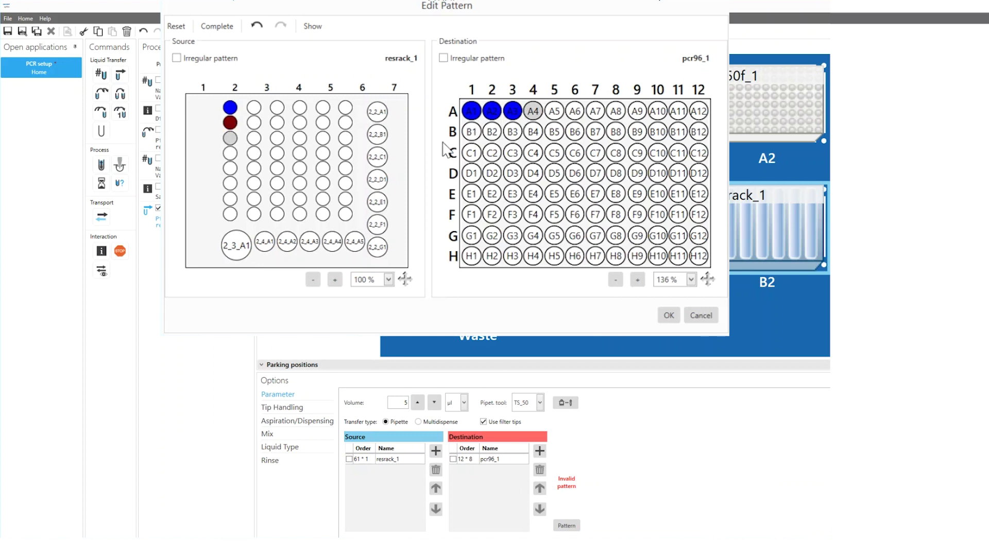
left_click(471, 132)
left_click(230, 138)
left_click(473, 156)
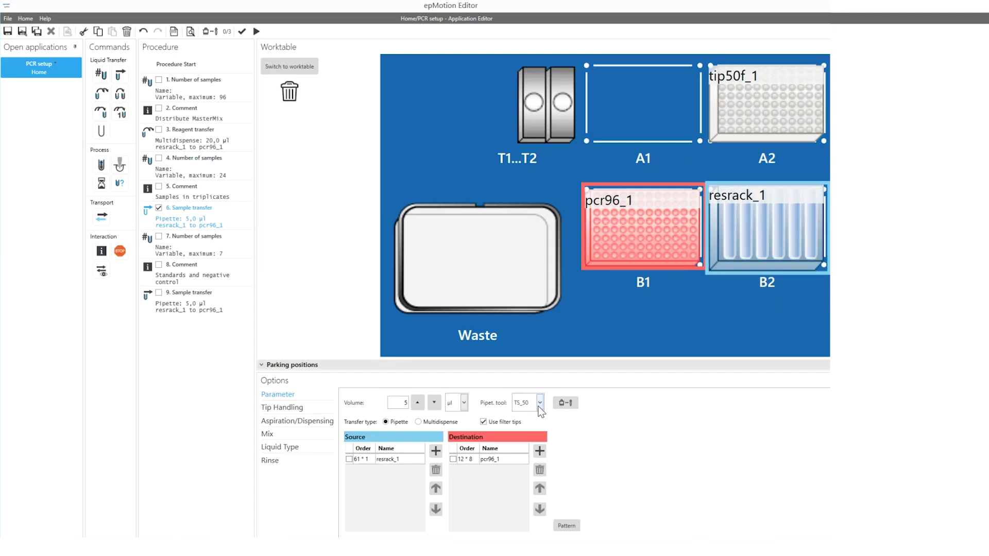
- Switch the sample transfer to the 8-channel TM_50_8 tool, accepting the pattern reset
left_click(539, 404)
left_click(531, 464)
left_click(487, 291)
- Map rack column 2 to plate columns 1–3 and column 3 to columns 4–6, then complete the pattern
left_click(566, 524)
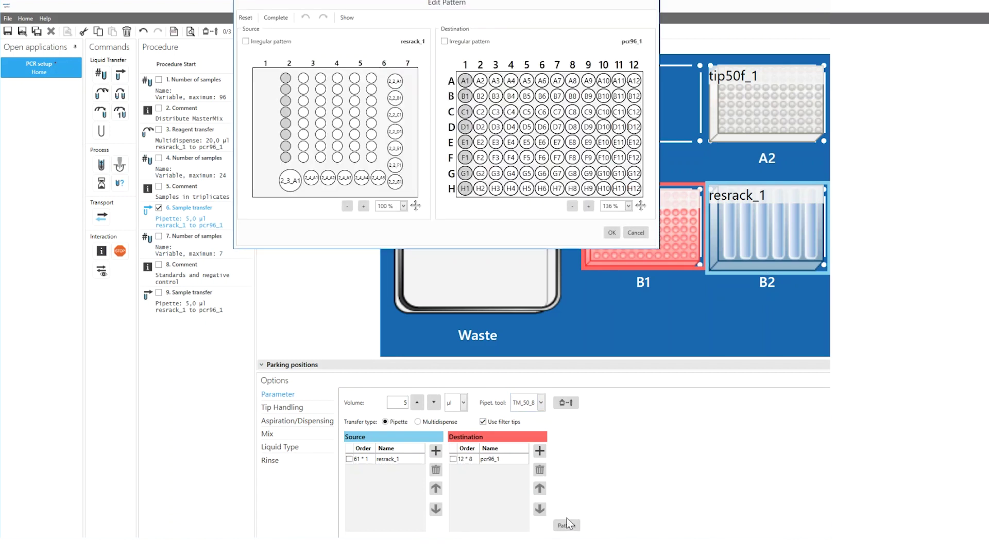
left_click(287, 83)
left_click(463, 92)
left_click(480, 85)
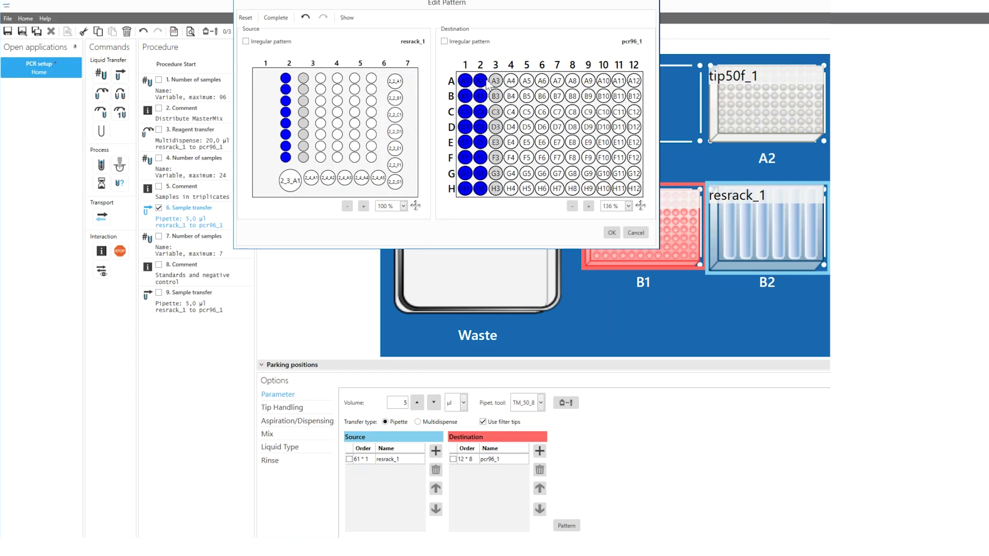
left_click(496, 83)
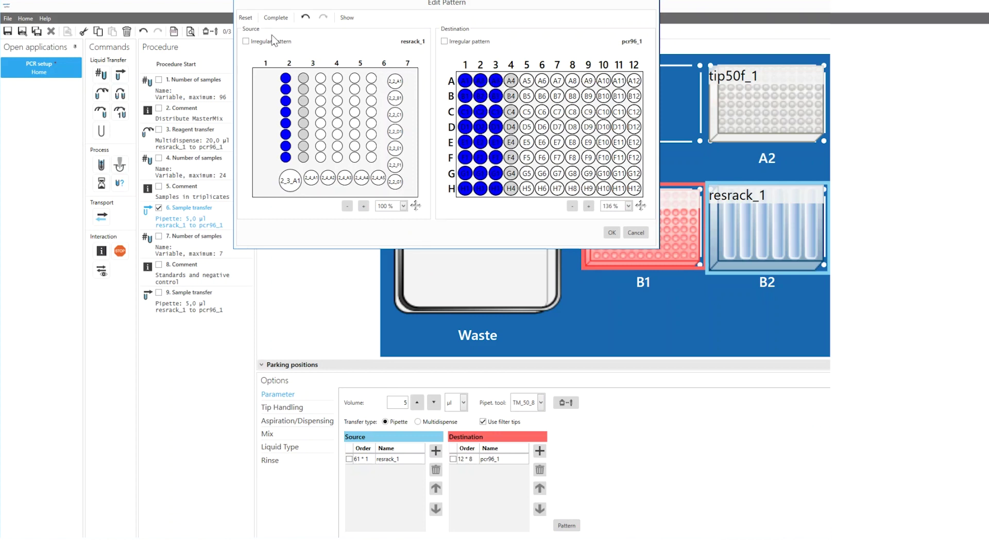
left_click(304, 81)
left_click(509, 82)
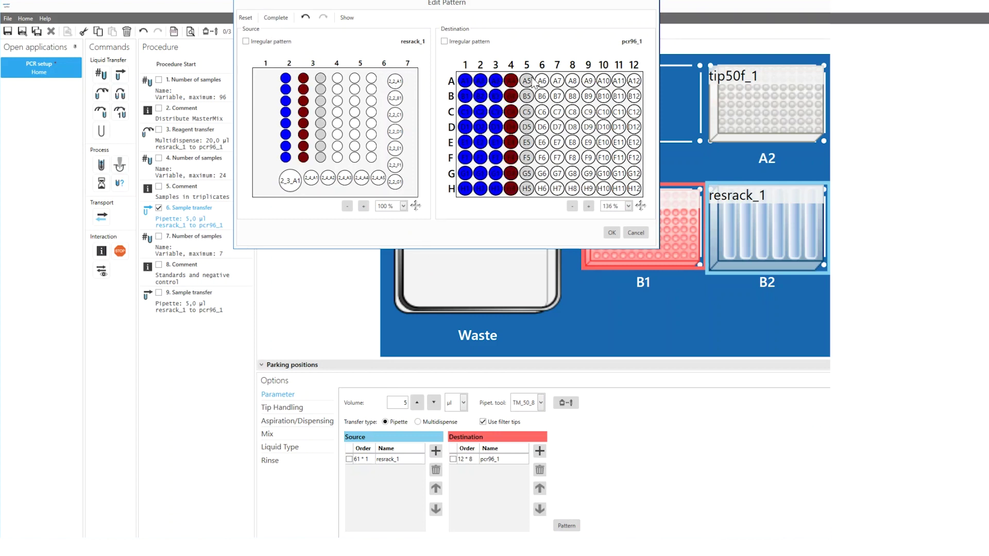
left_click(527, 84)
left_click(543, 85)
left_click(277, 21)
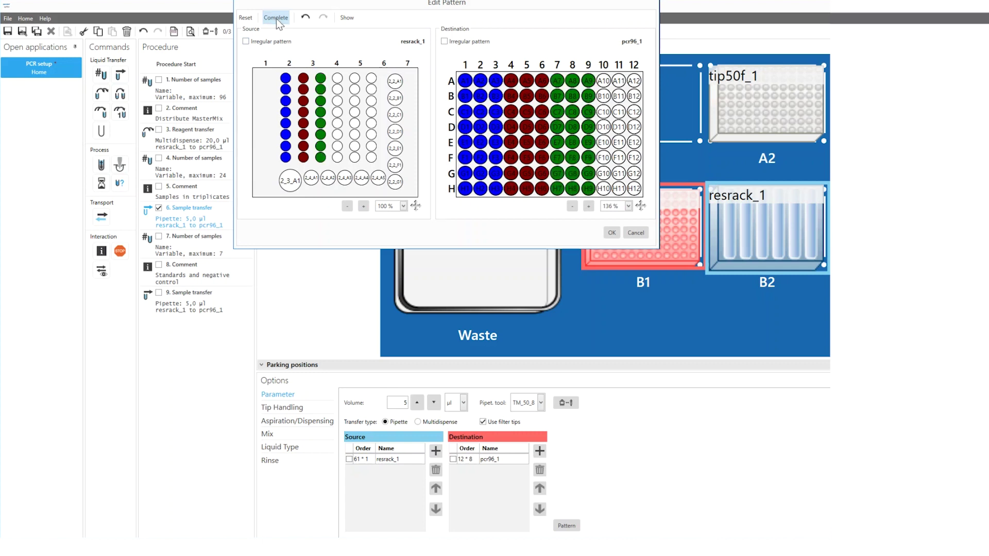
left_click(612, 233)
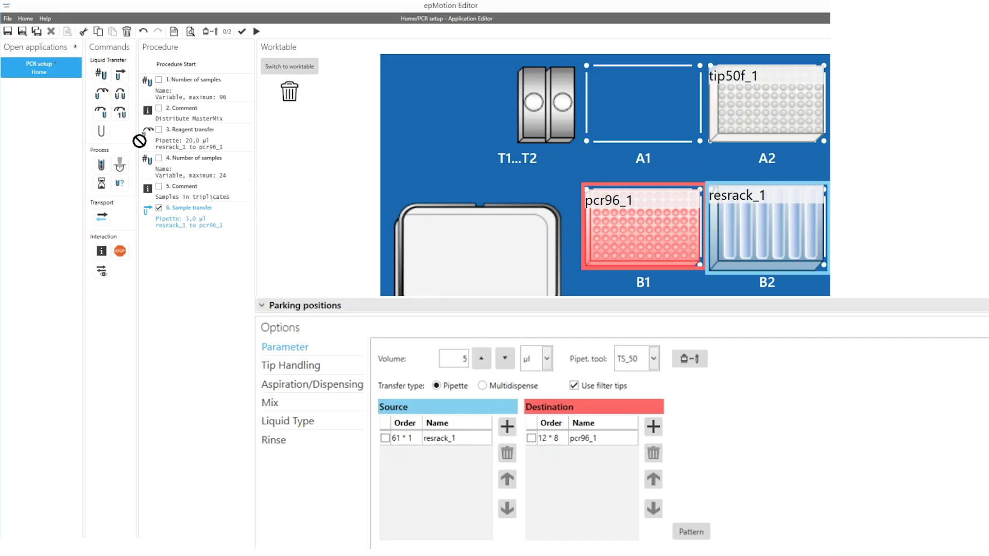
- Add a maximum-7 Number of samples step and a 'Standards and negative control' comment
left_click_drag(192, 246, 194, 248)
left_click(405, 396)
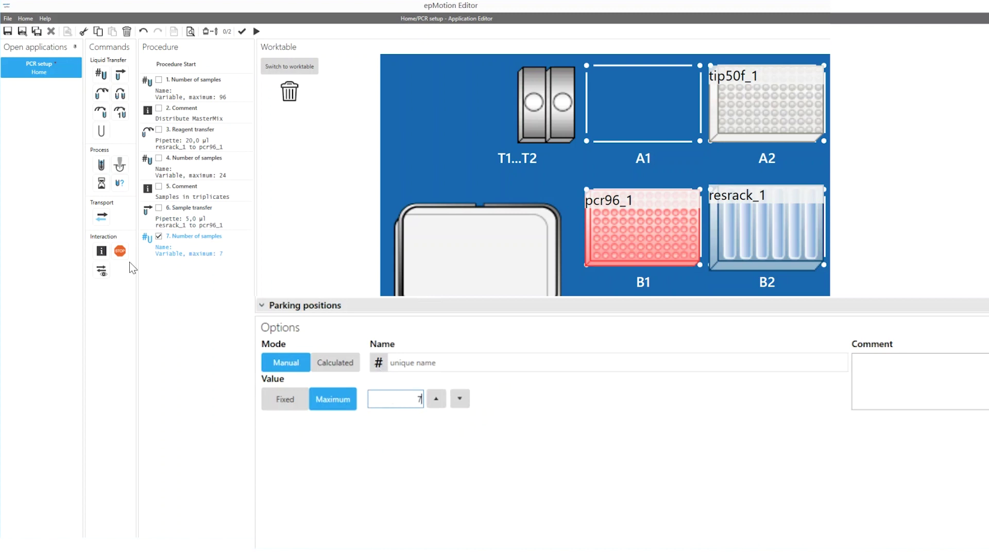
left_click_drag(102, 252, 176, 294)
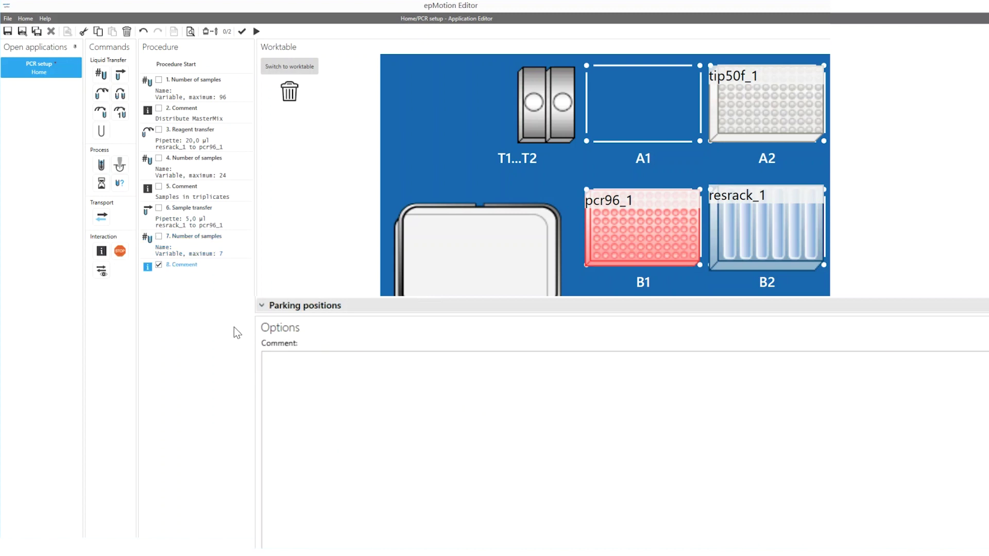
left_click(306, 368)
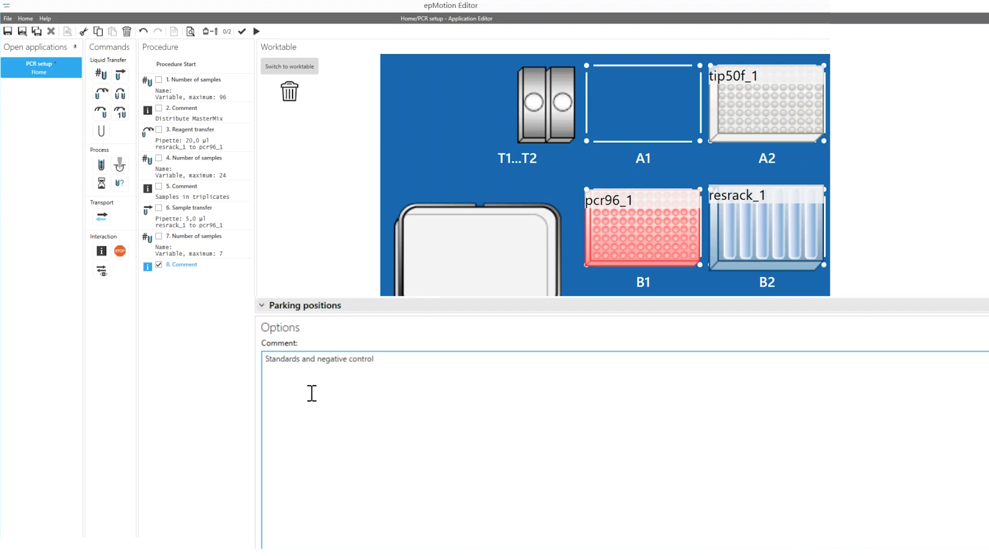
- Add a filter-tip Sample transfer from resrack_1 into pcr96_1
left_click_drag(121, 77, 205, 326)
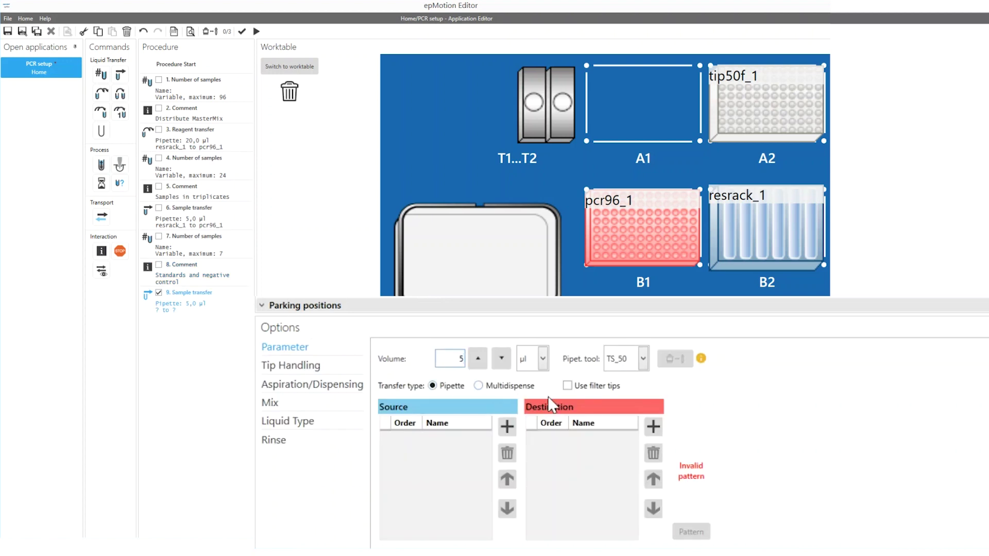
left_click(581, 389)
left_click(506, 430)
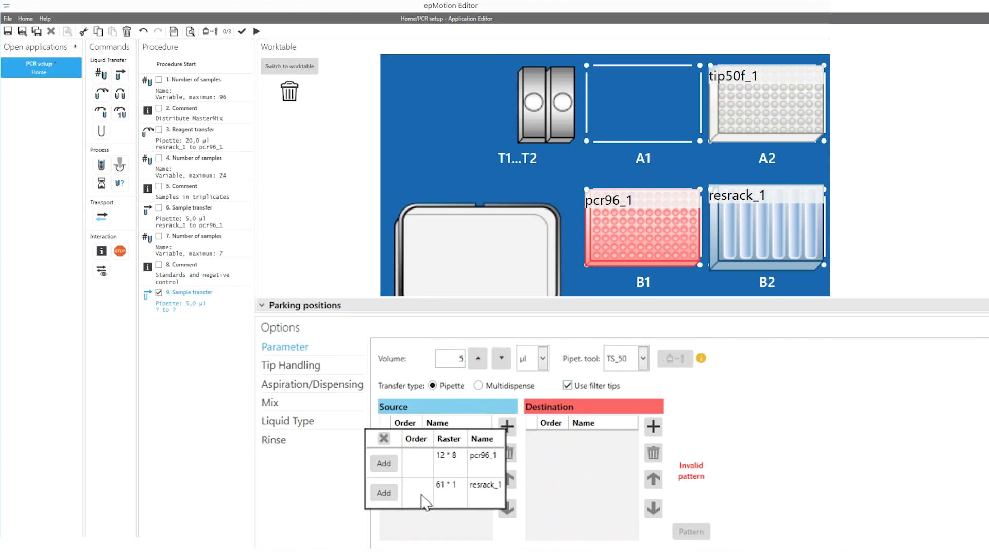
left_click(383, 493)
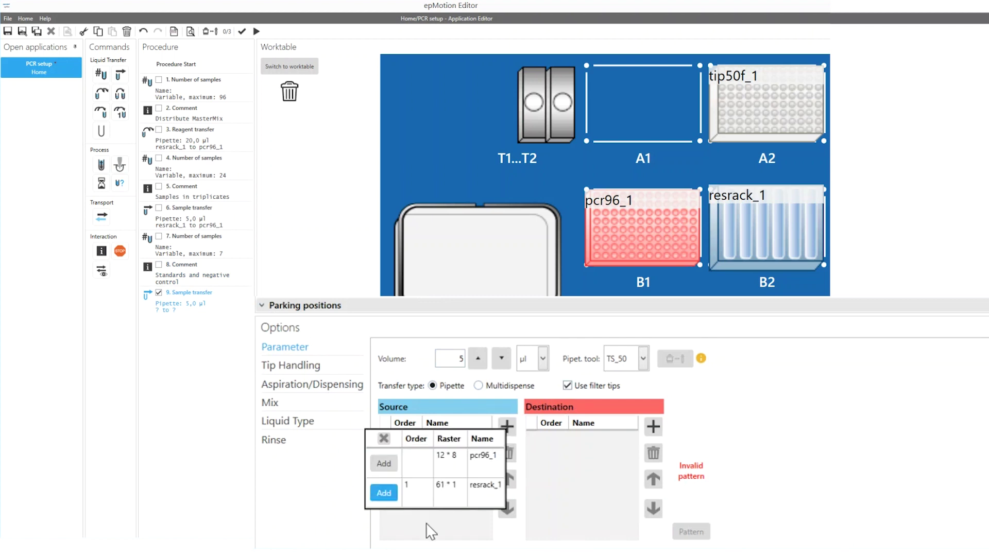
left_click(653, 427)
left_click(533, 455)
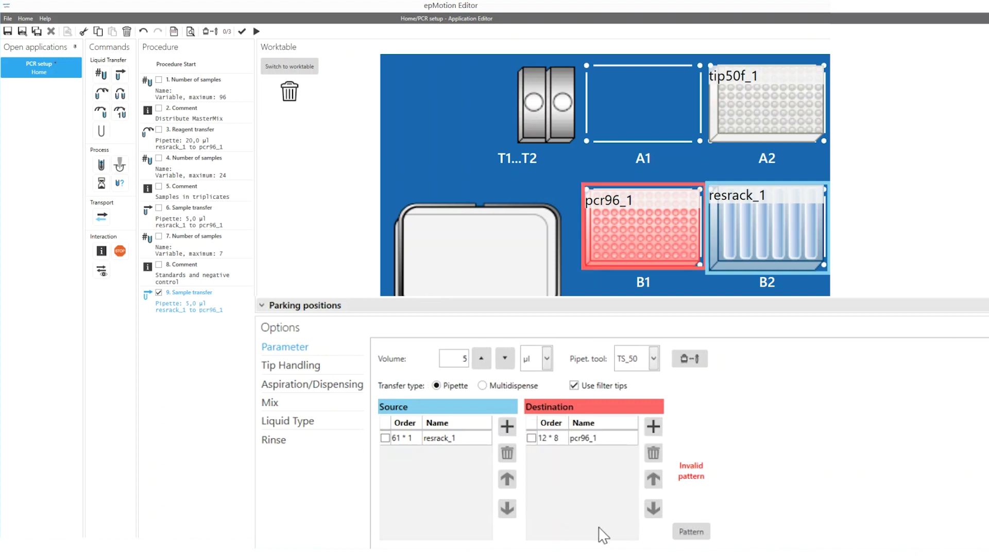
- Map standards 2_2_A1–C1 in triplicate to columns 10–12, auto-completing rows D–G
left_click(684, 538)
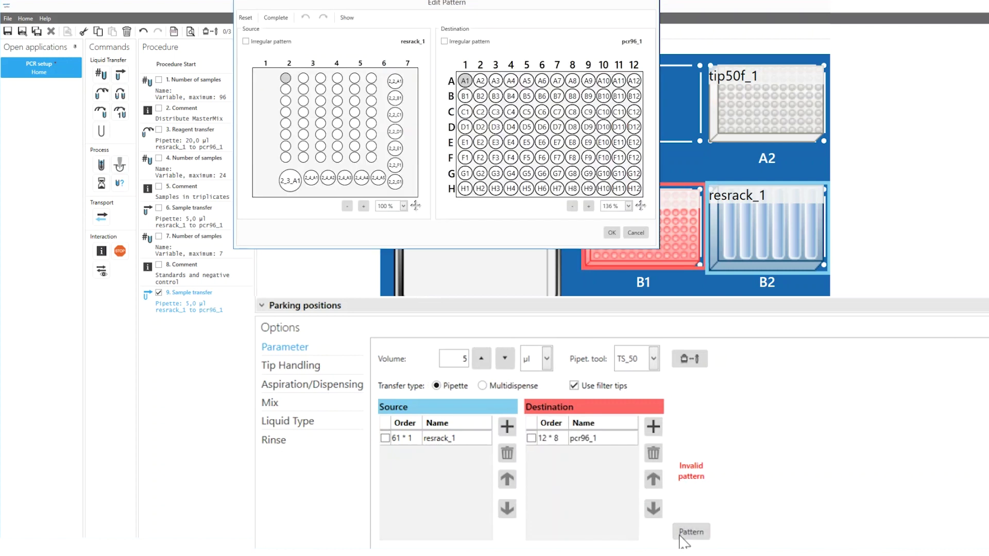
left_click(398, 86)
left_click(604, 81)
left_click(618, 81)
left_click(633, 81)
left_click(401, 100)
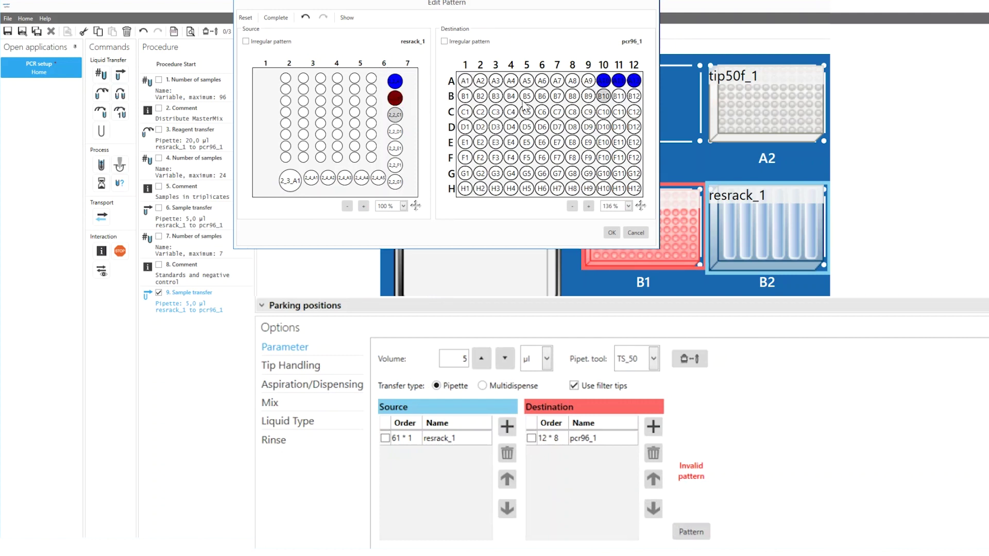
left_click(607, 97)
left_click(395, 116)
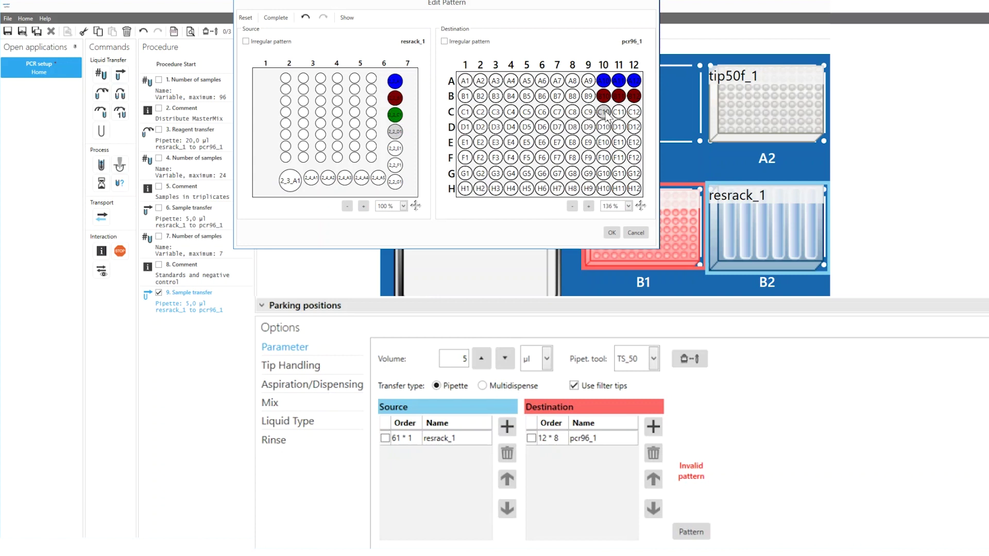
left_click(604, 112)
left_click(275, 17)
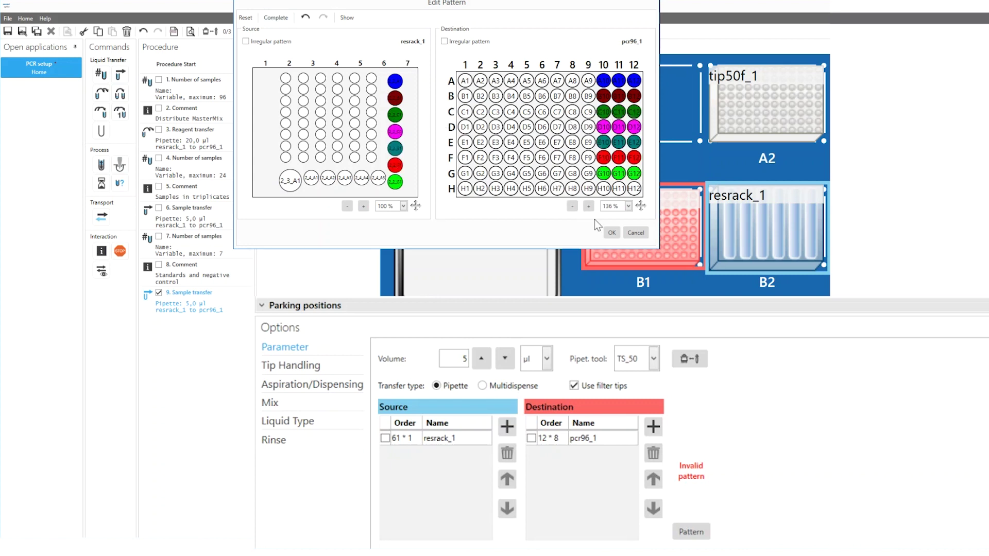